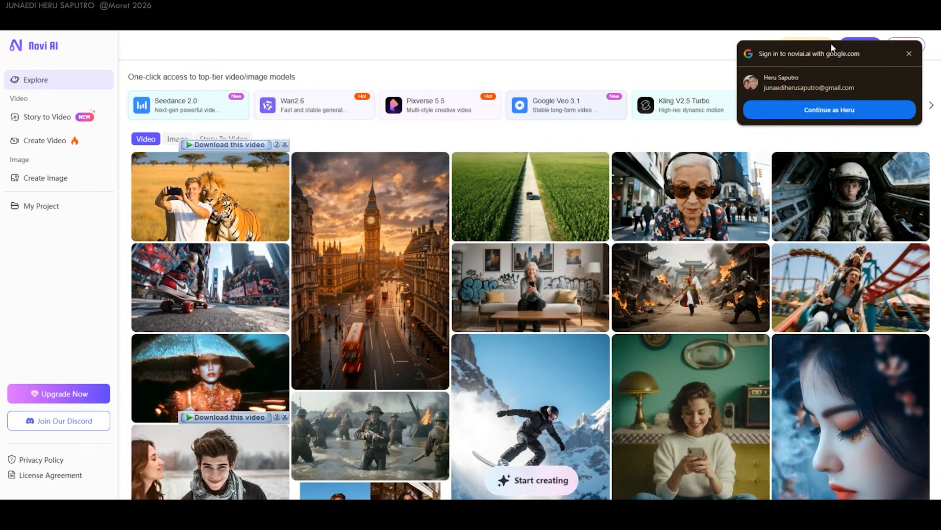
- Sign in to Novi AI with the suggested Google account and open the Story to Video tool
left_click(818, 110)
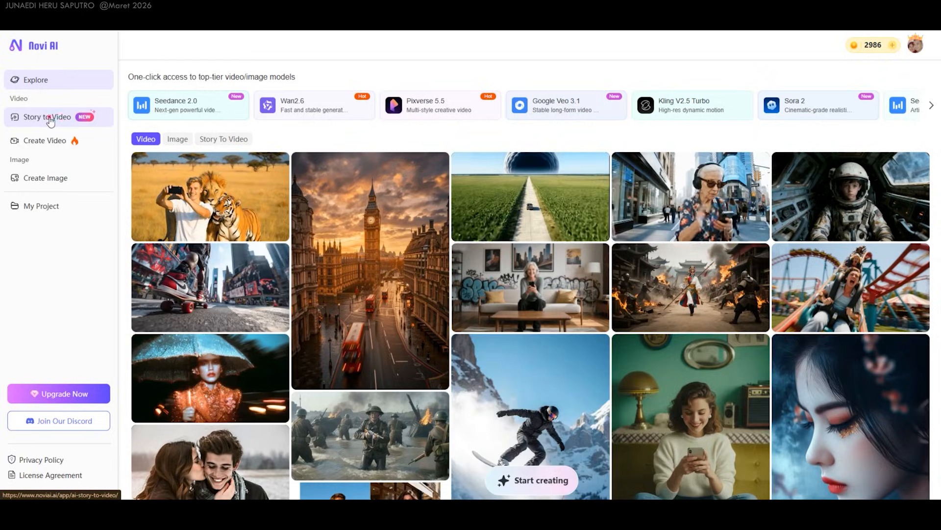
left_click(50, 118)
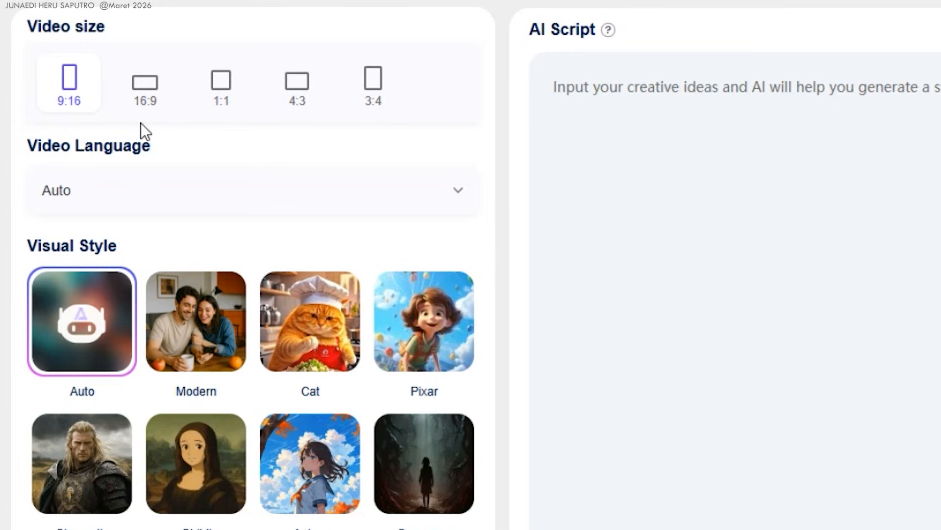
- Set the video size to 16:9 and the video language to Bahasa Indonesia
left_click(148, 89)
left_click(150, 89)
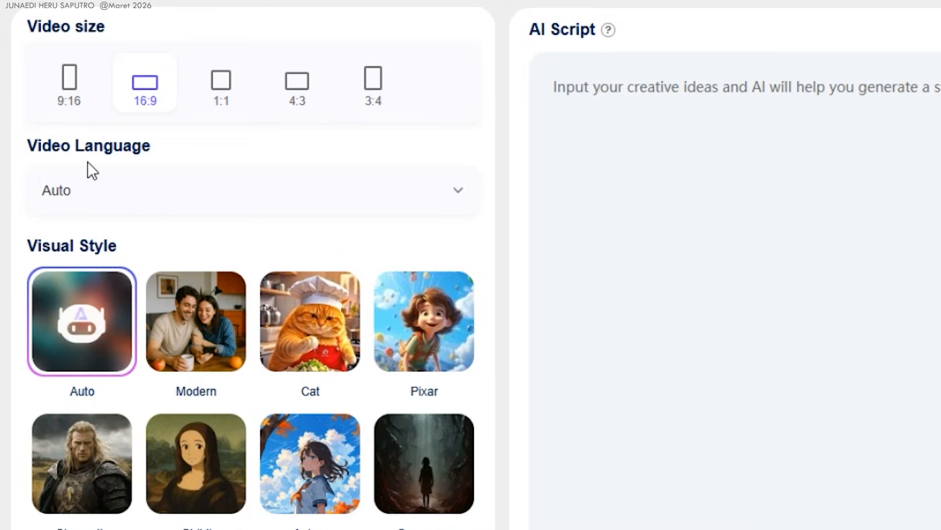
left_click(169, 195)
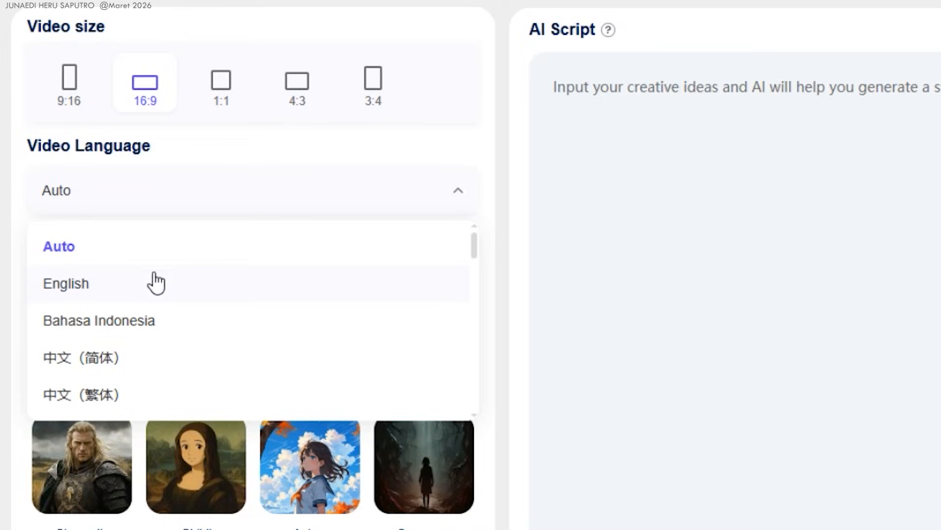
left_click(142, 319)
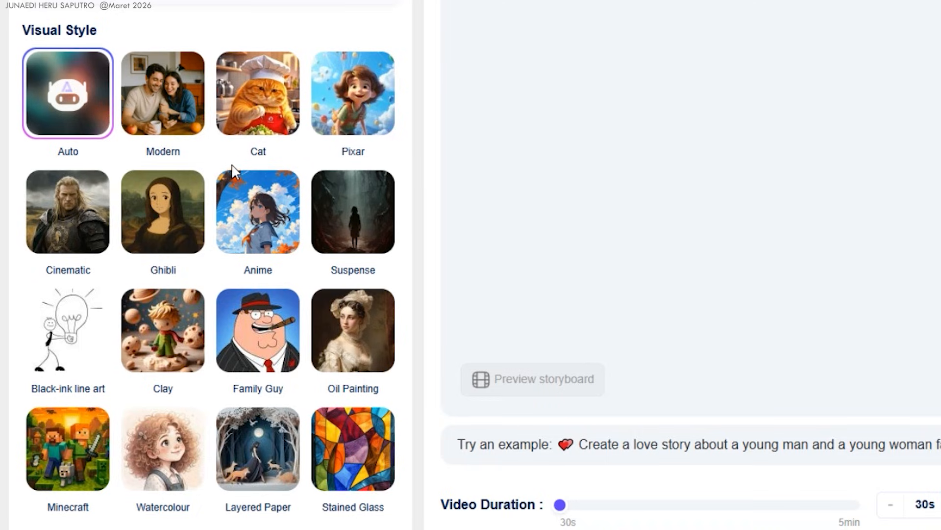
- Look at the example figures of the visual styles and choose the Pixar style
mouse_move(198, 154)
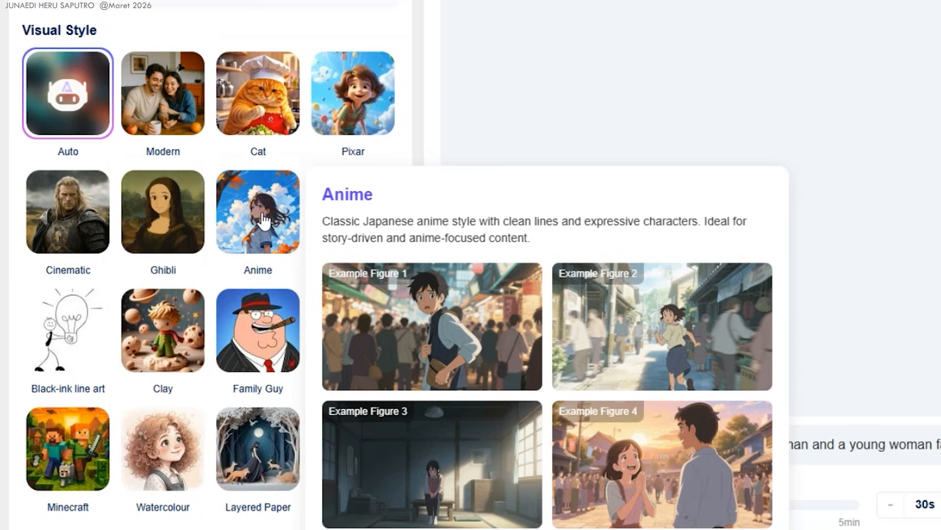
mouse_move(353, 116)
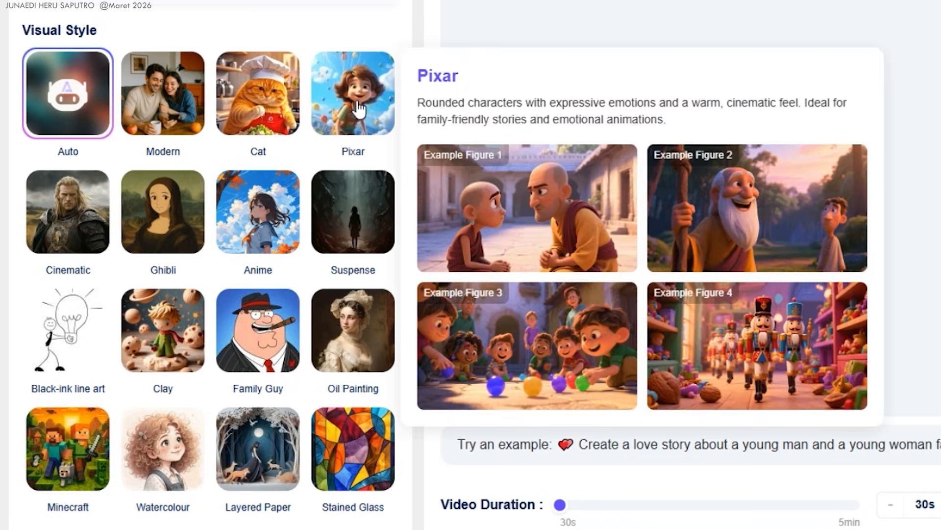
left_click(350, 105)
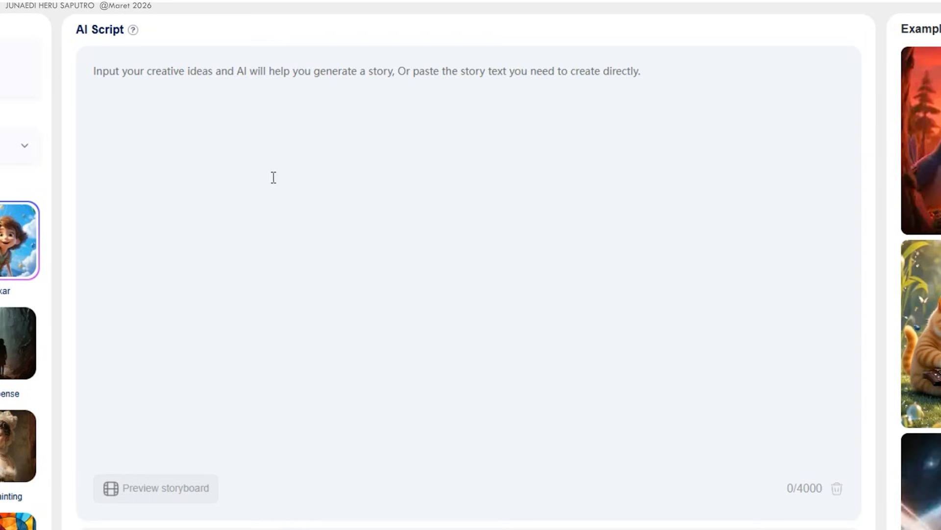
- Enter the AI script "Sekelompok anak kecil sedang bermain dan bercanda di lapangan desa."
left_click(215, 156)
type("Sekelompok anak kecil sedang bermain dan bercanda di lapangan desa")
type(".")
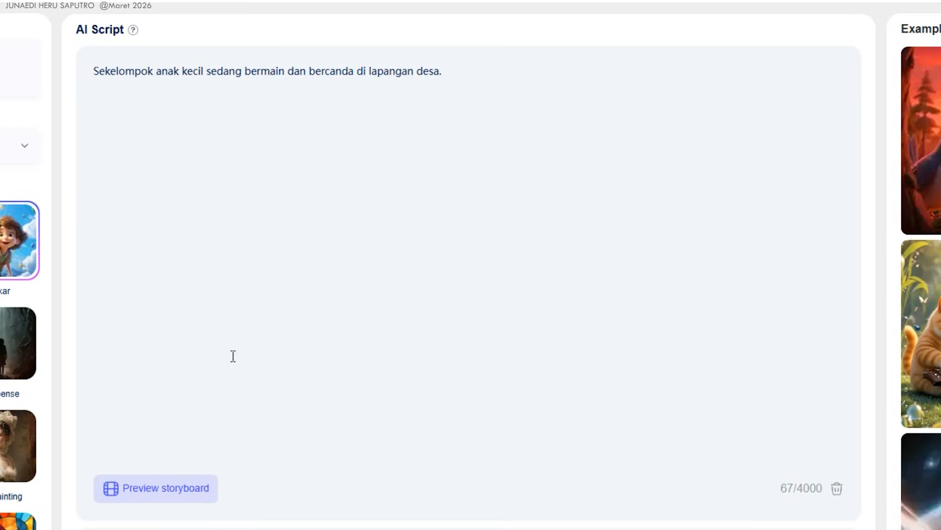
left_click(313, 395)
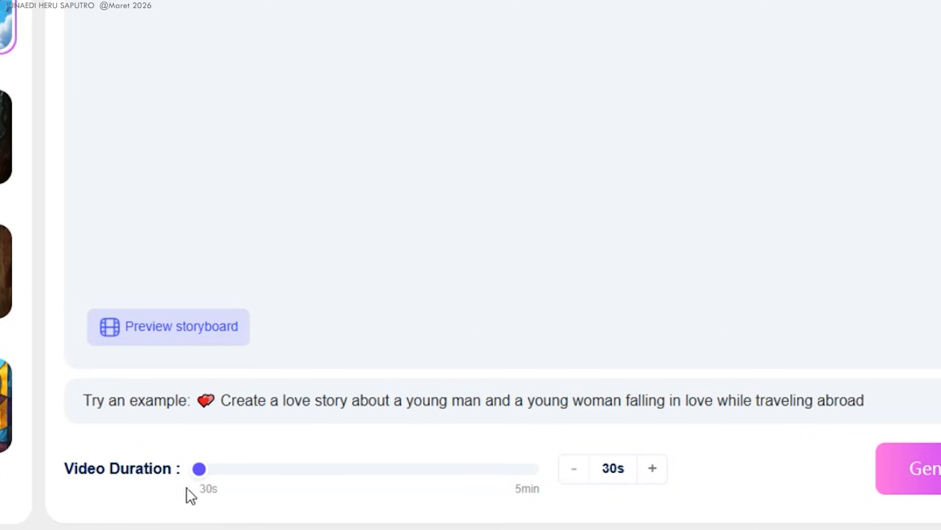
- Try the video duration at 5min and return it to 30s
double_click(201, 488)
left_click(223, 491)
left_click(202, 469)
left_click_drag(212, 474, 539, 474)
double_click(514, 487)
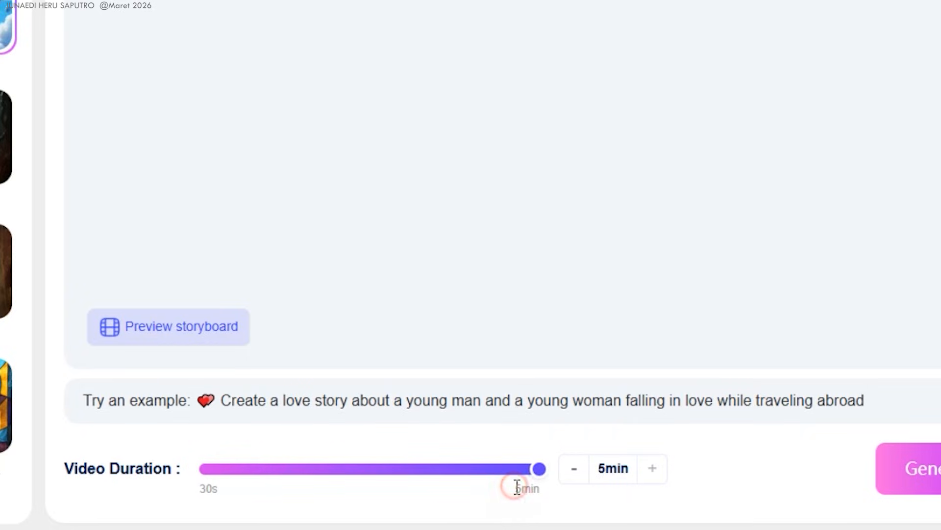
left_click(540, 473)
left_click_drag(539, 474, 207, 481)
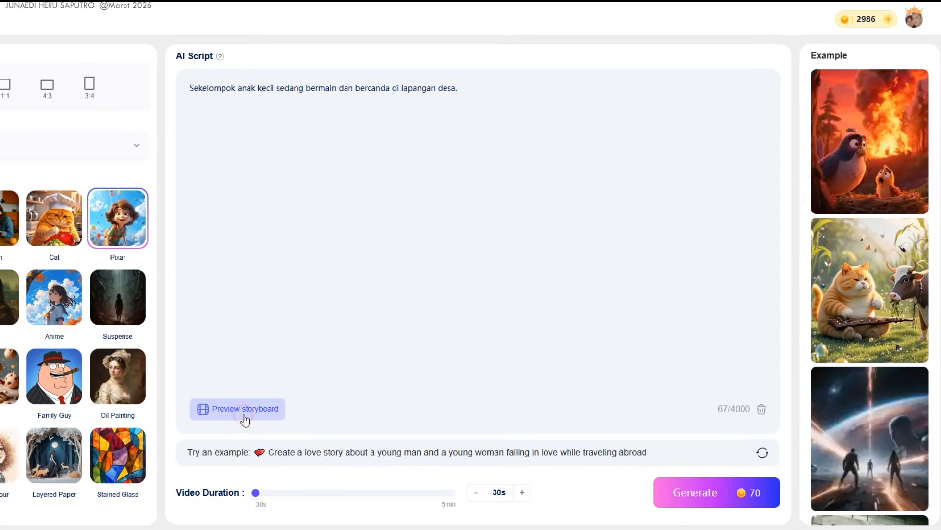
- Preview the storyboard for the script, exit the preview and request the storyboard again
left_click(245, 416)
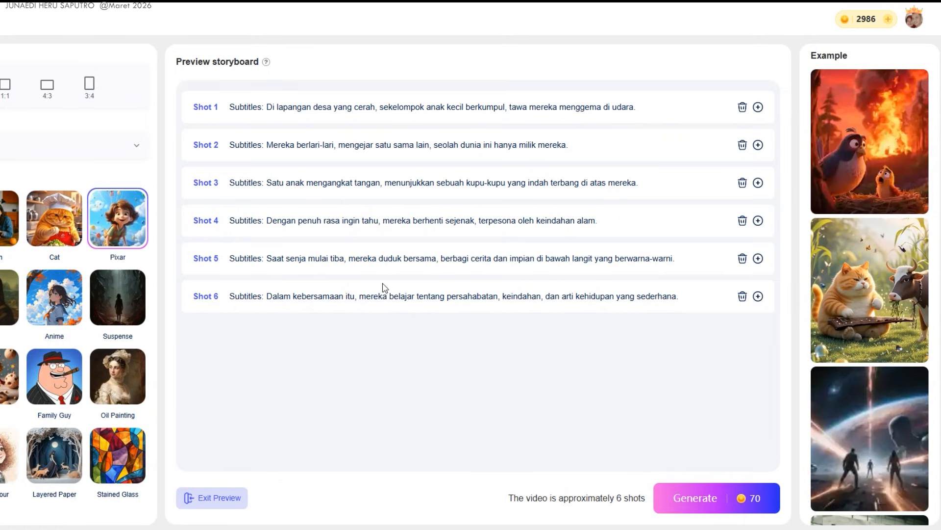
left_click(210, 505)
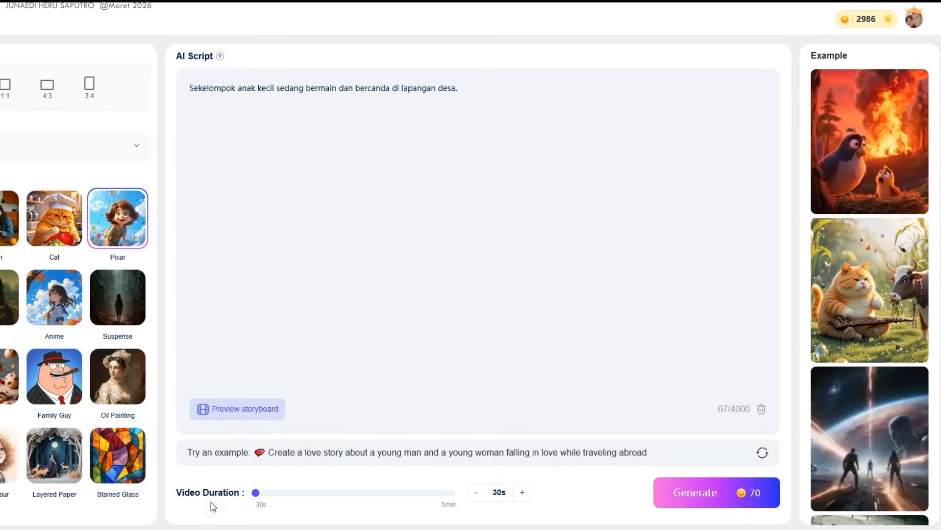
left_click(245, 411)
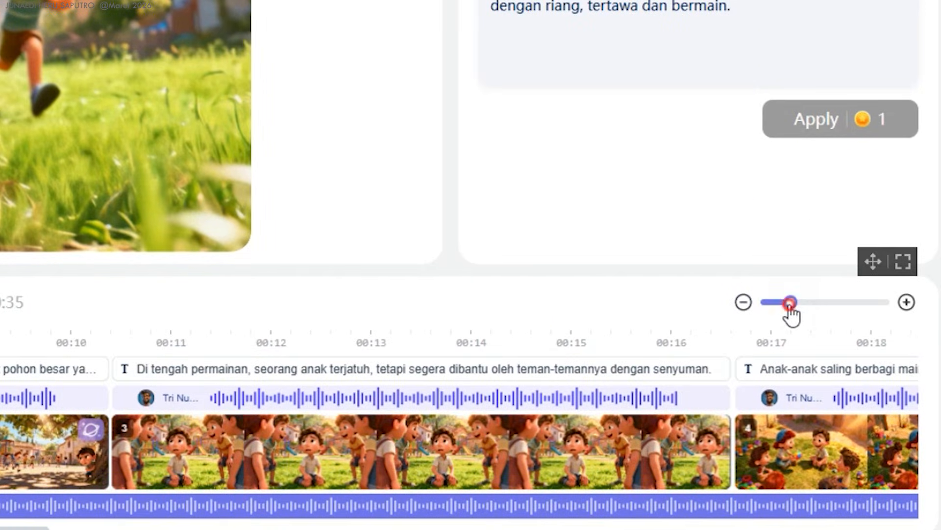
- Fit the whole timeline in view and play the generated story video, skipping through its scenes
left_click_drag(789, 304, 764, 304)
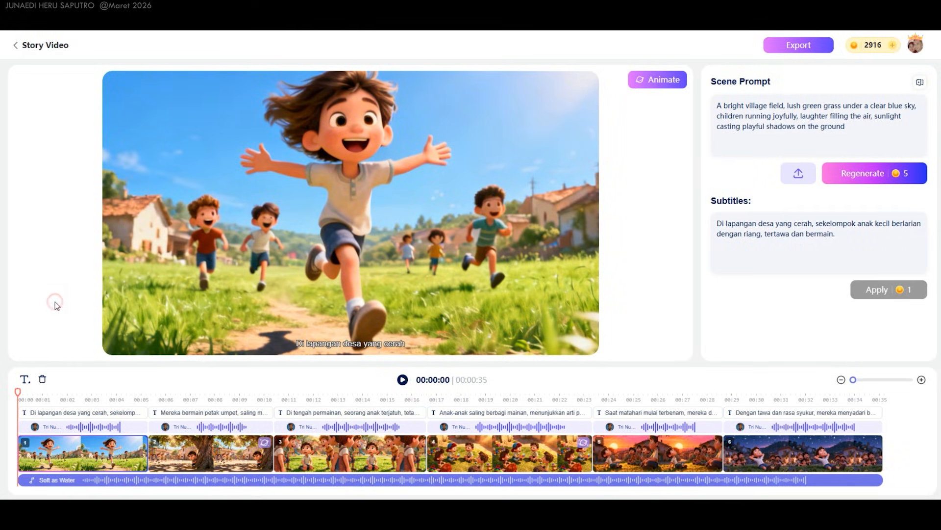
left_click(403, 380)
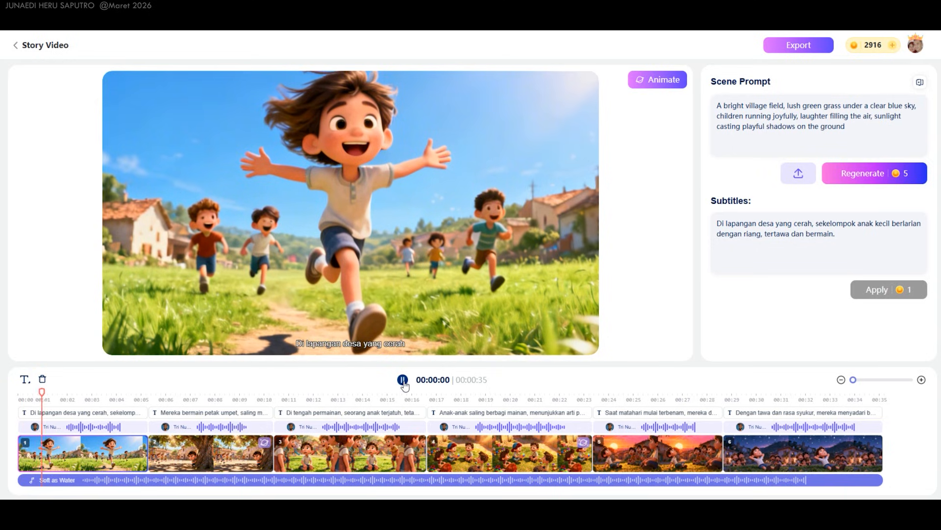
left_click(215, 398)
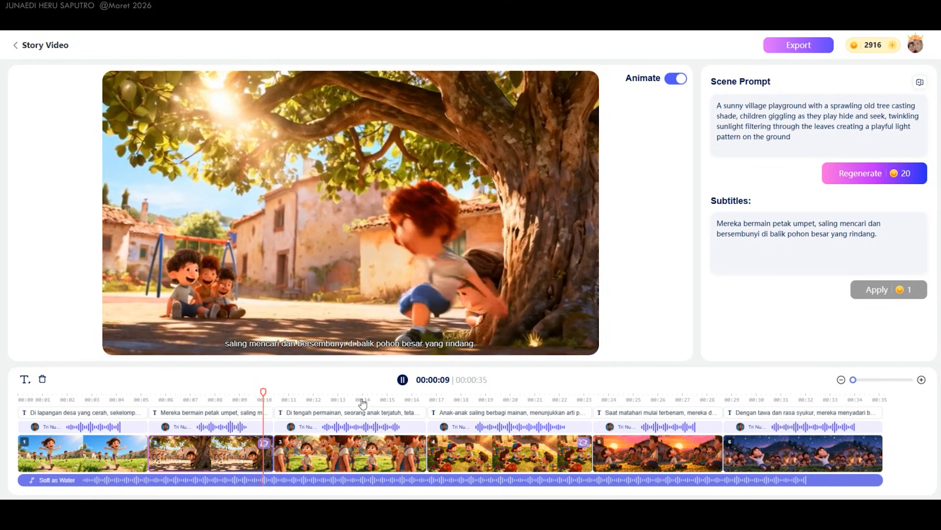
left_click(380, 399)
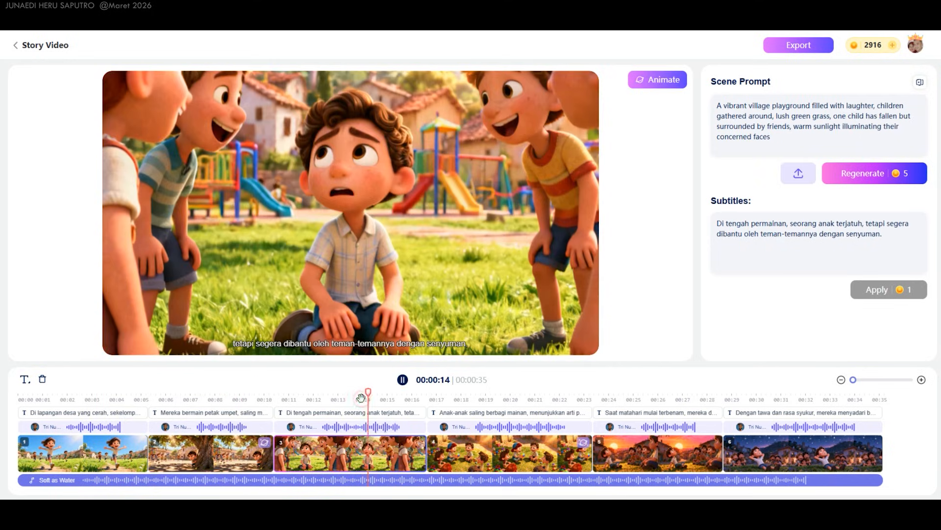
left_click(509, 399)
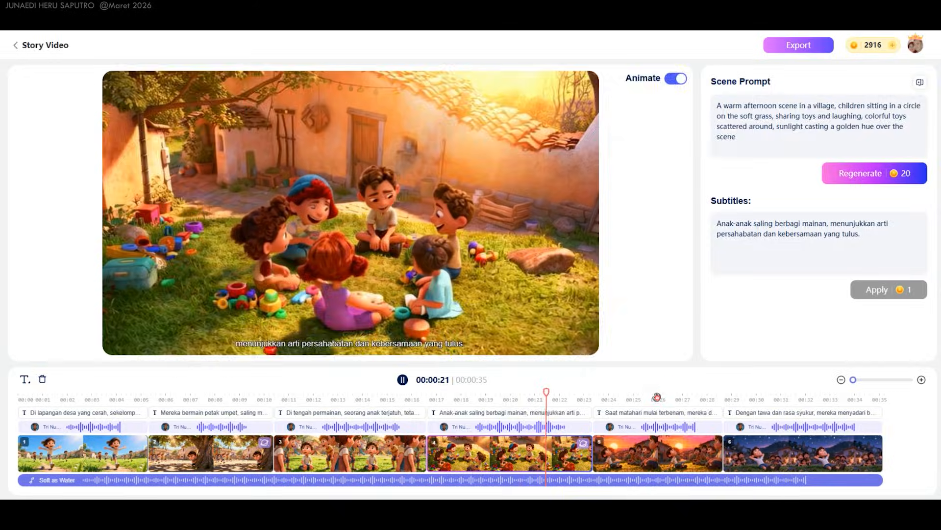
left_click(662, 399)
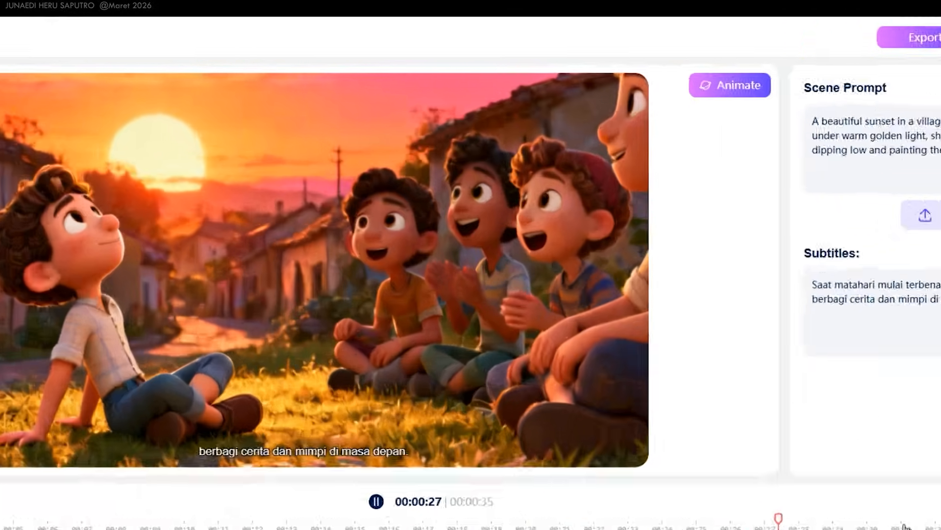
left_click(773, 400)
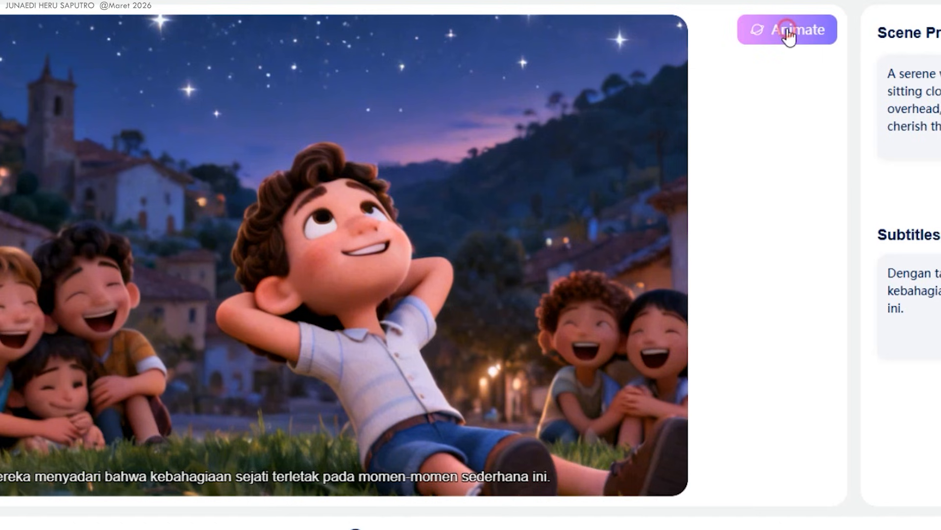
- Animate all scenes of the story video with Animate All and play the result
left_click(788, 30)
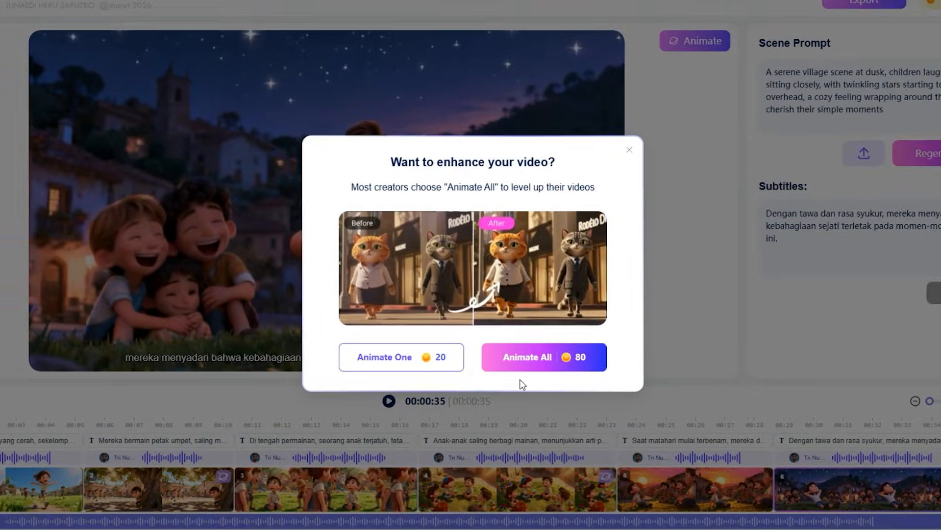
left_click(529, 359)
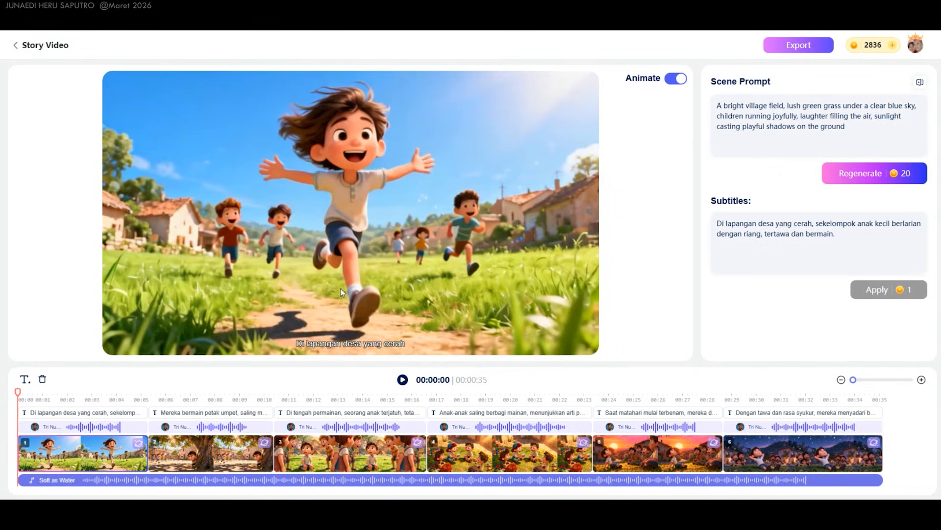
left_click(402, 379)
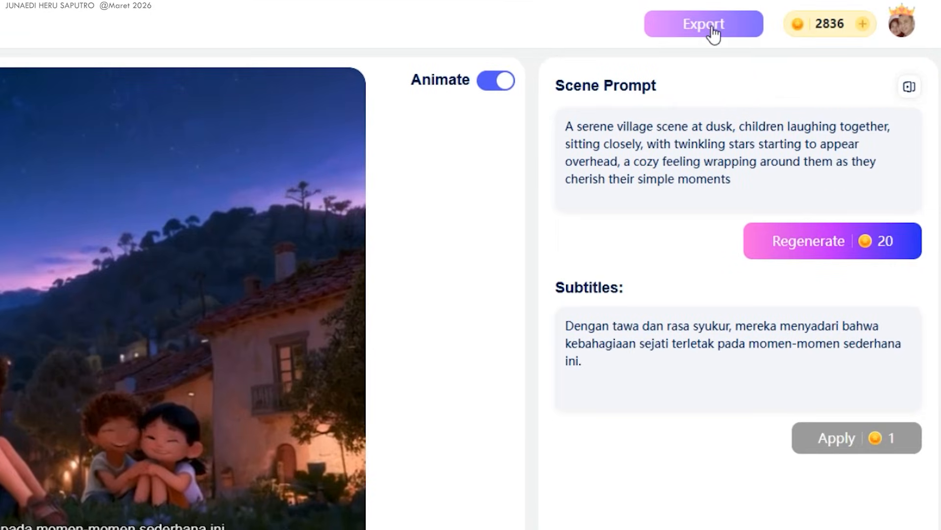
- Open the export settings and name the video "hasil story video"
left_click(712, 30)
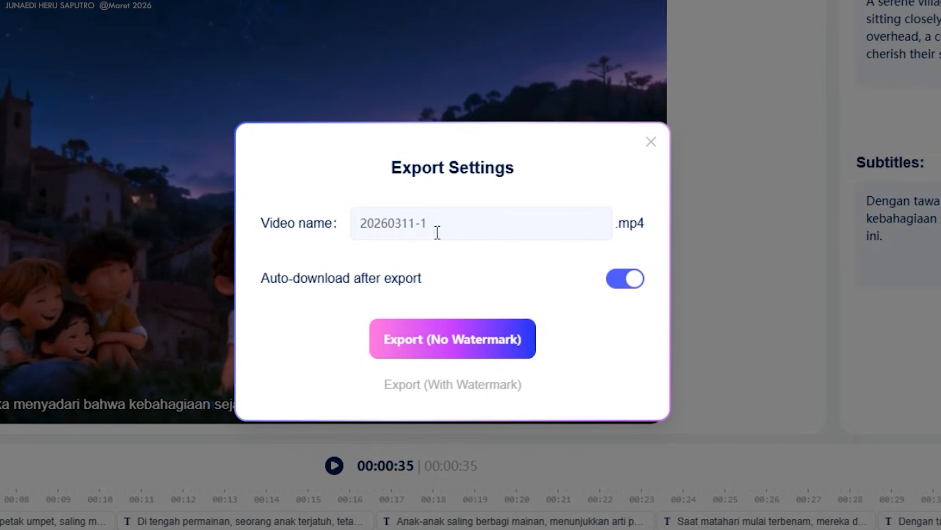
left_click(168, 349)
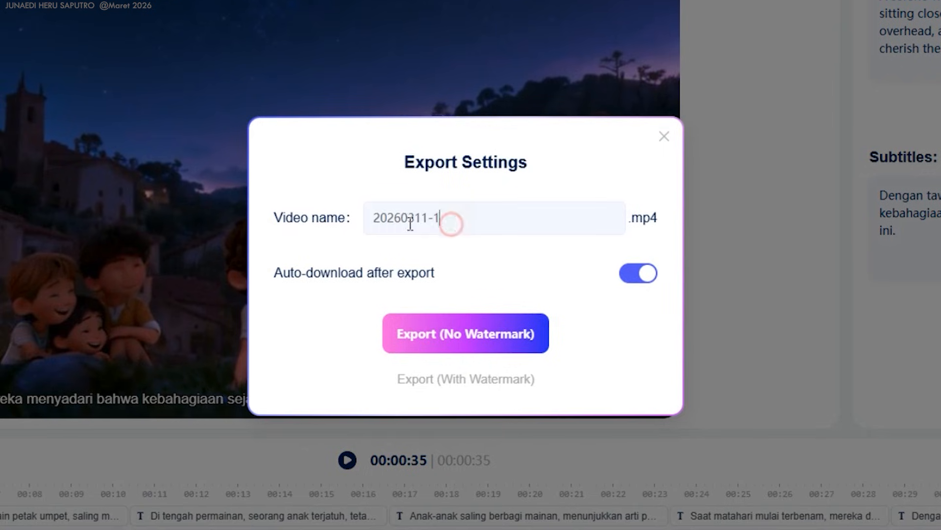
left_click_drag(451, 225, 304, 225)
type("hasil story video")
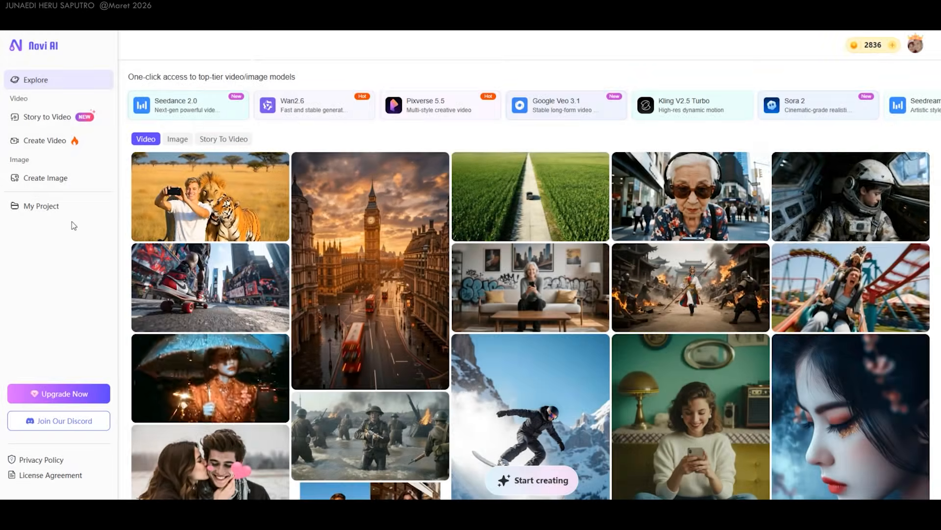
- View the Create Image and Create Video tools and go back to the overview page
left_click(47, 179)
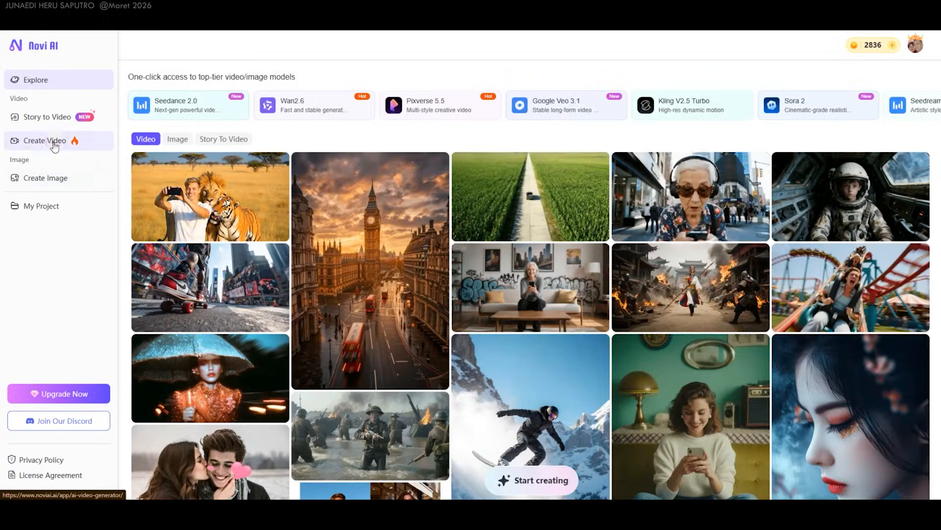
left_click(54, 140)
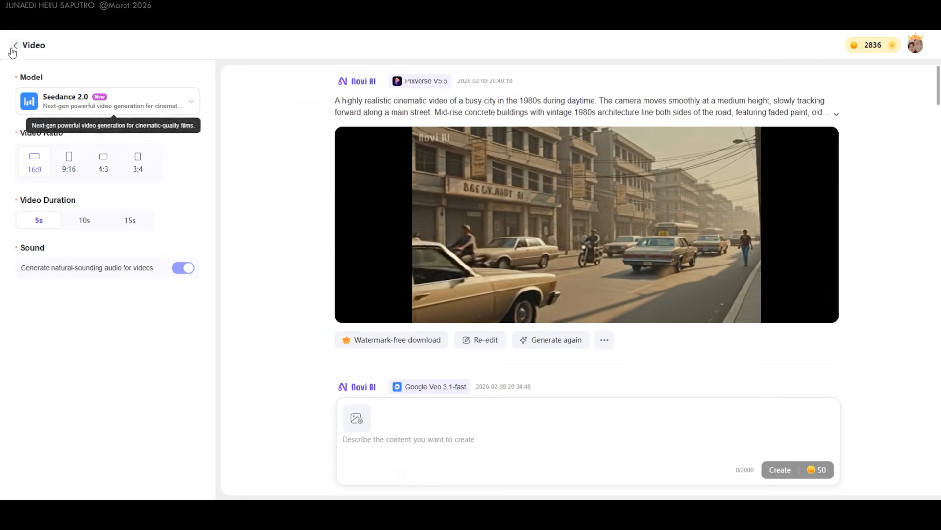
left_click(15, 46)
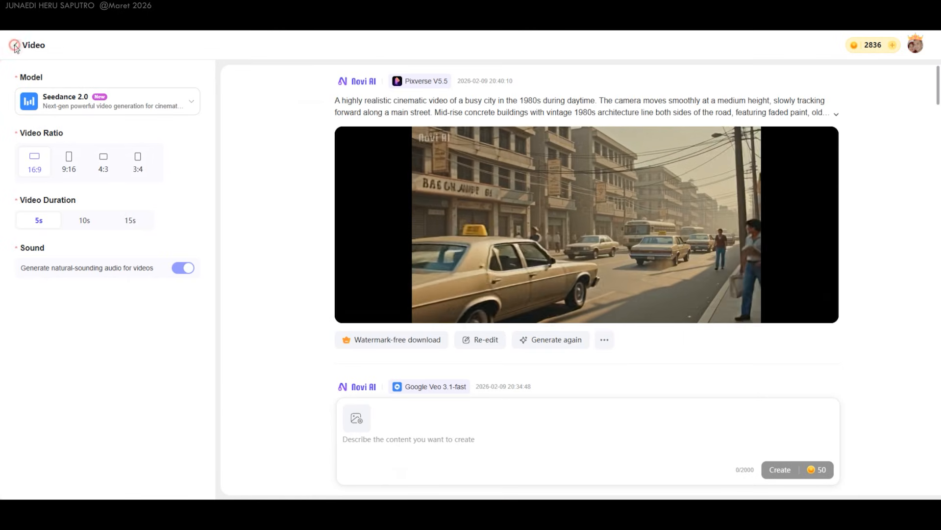